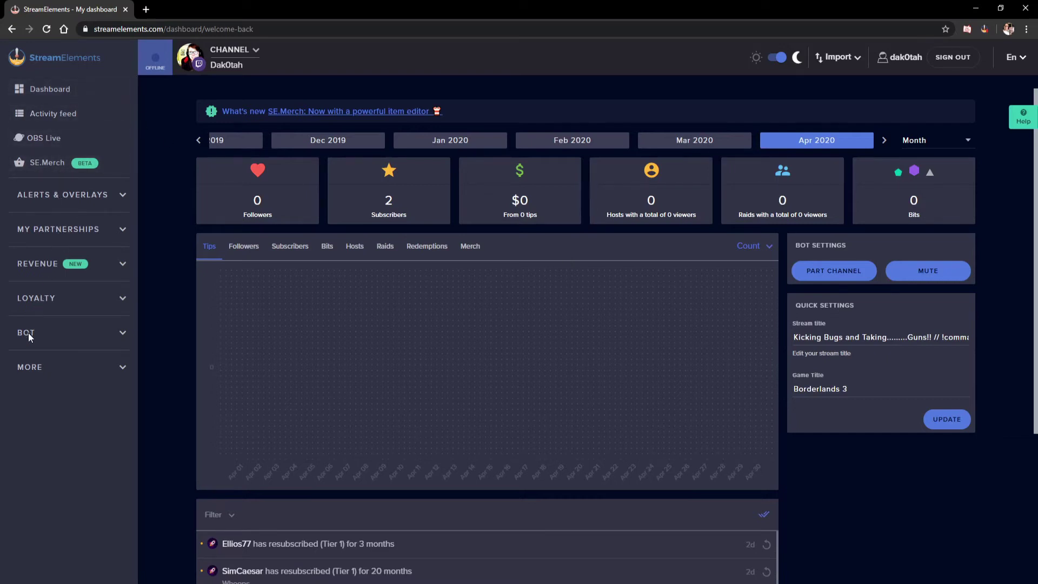
# - Go to the Bot Modules page and expand Chat alerts to show the Followers thank-you message
pyautogui.click(122, 335)
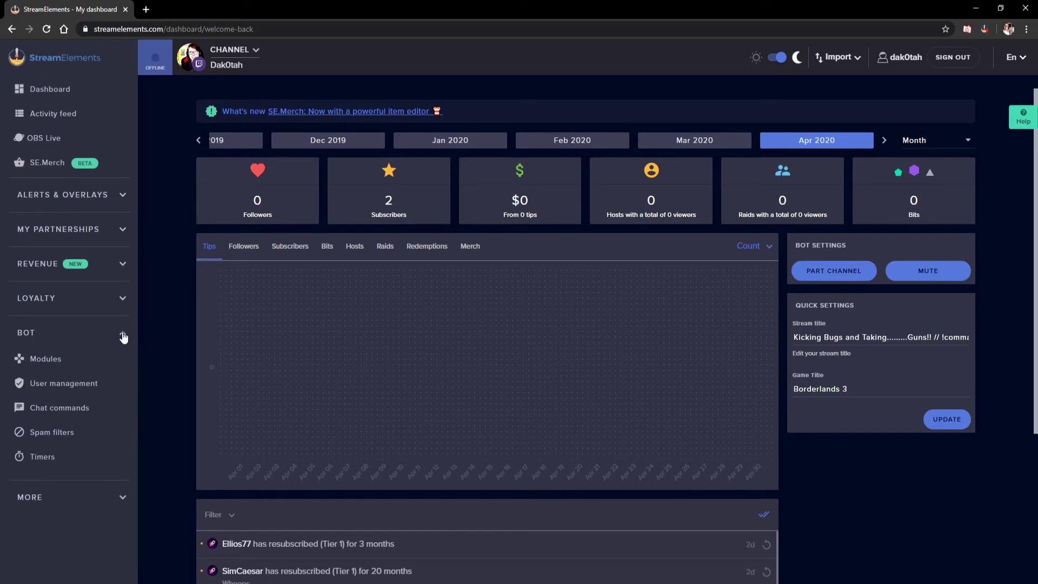
pyautogui.click(45, 358)
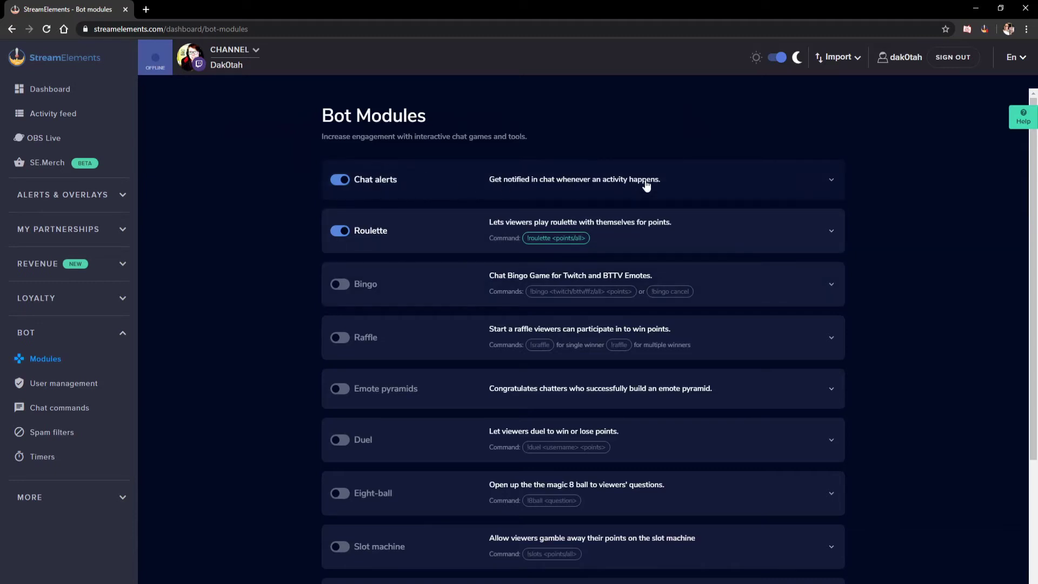
pyautogui.click(584, 184)
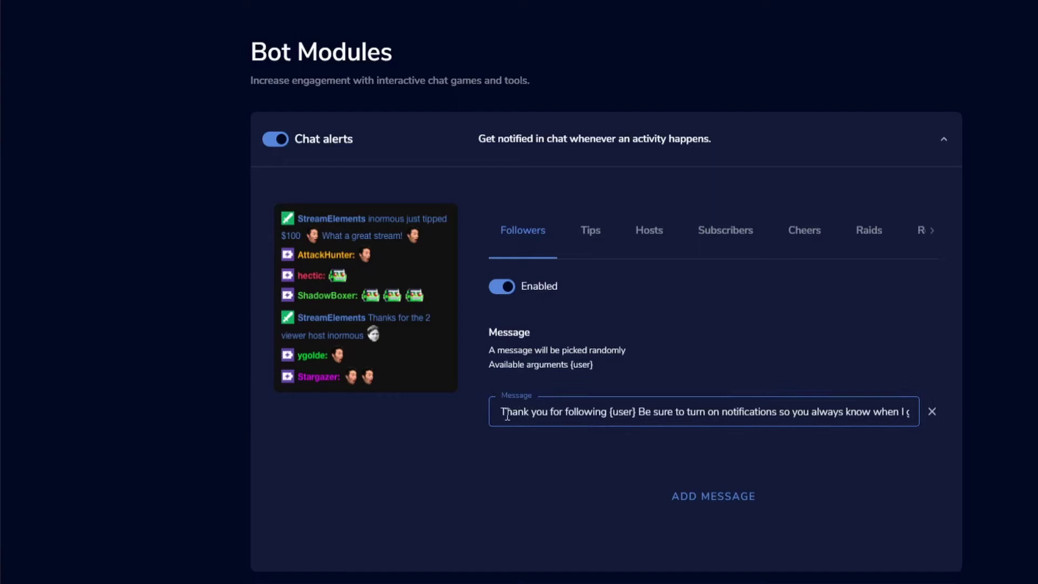
pyautogui.moveTo(500, 412); pyautogui.dragTo(919, 413)
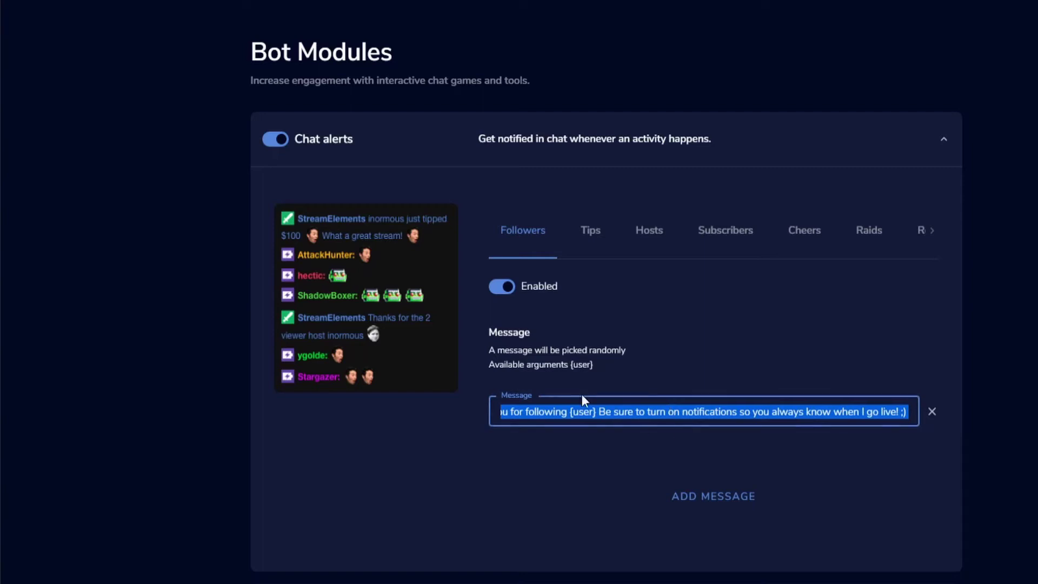
pyautogui.click(559, 414)
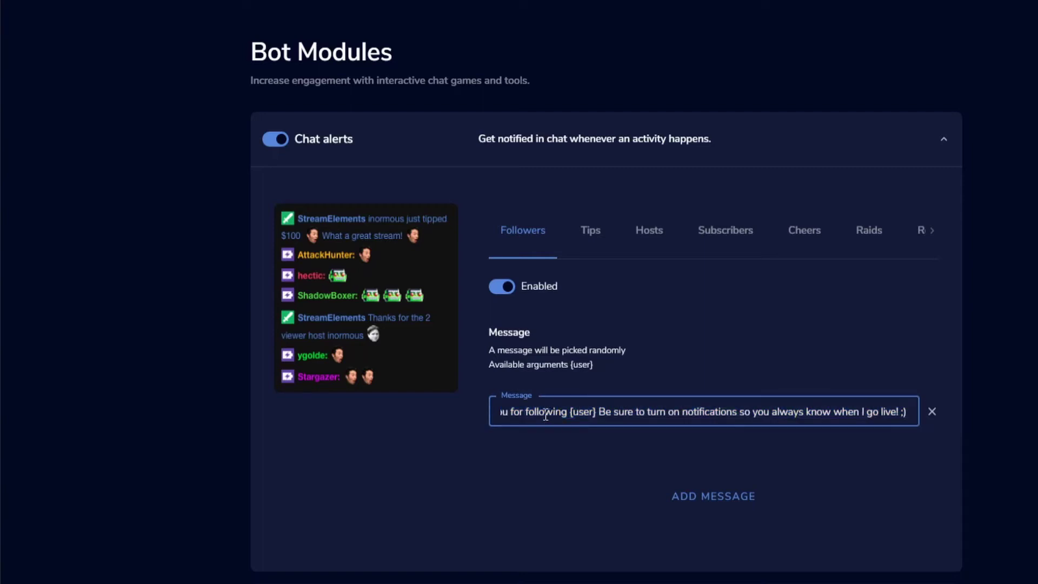
pyautogui.moveTo(546, 416); pyautogui.dragTo(424, 420)
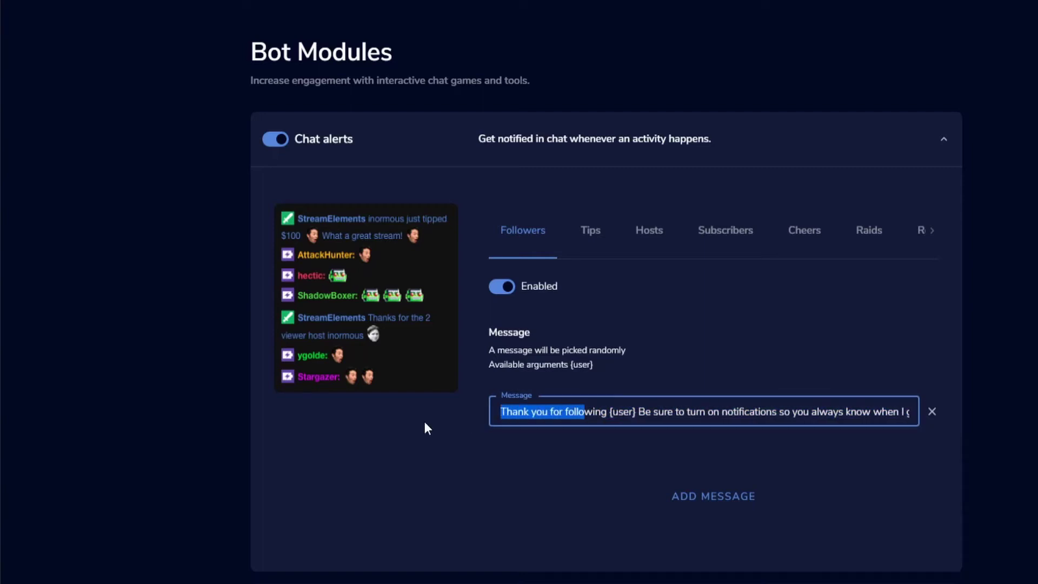
pyautogui.click(501, 412)
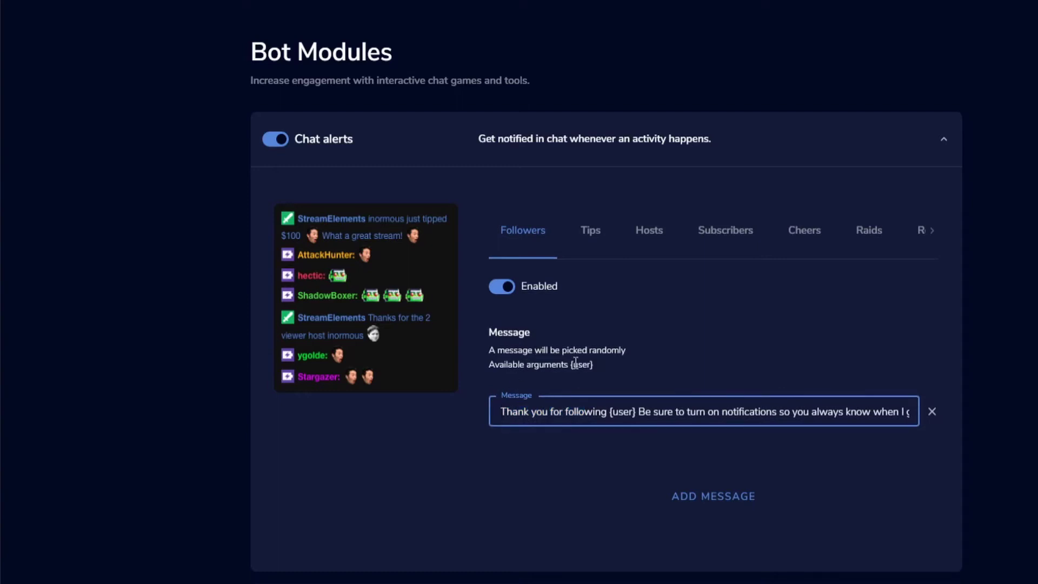
pyautogui.moveTo(568, 364); pyautogui.dragTo(593, 365)
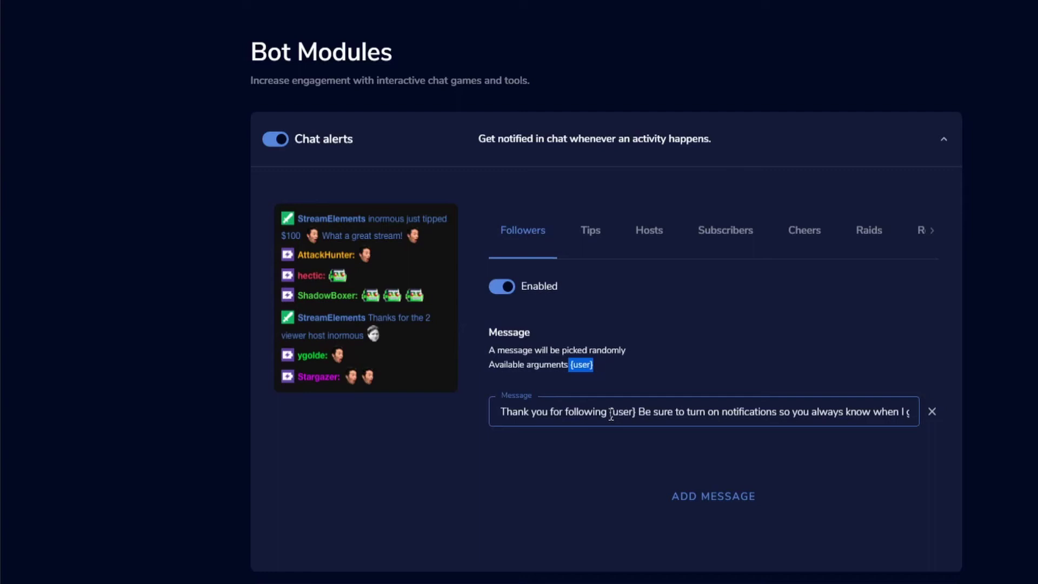
# - Review the Followers, Tips, Hosts, Subscribers, Cheers and Raids chat alert messages in turn
pyautogui.click(611, 413)
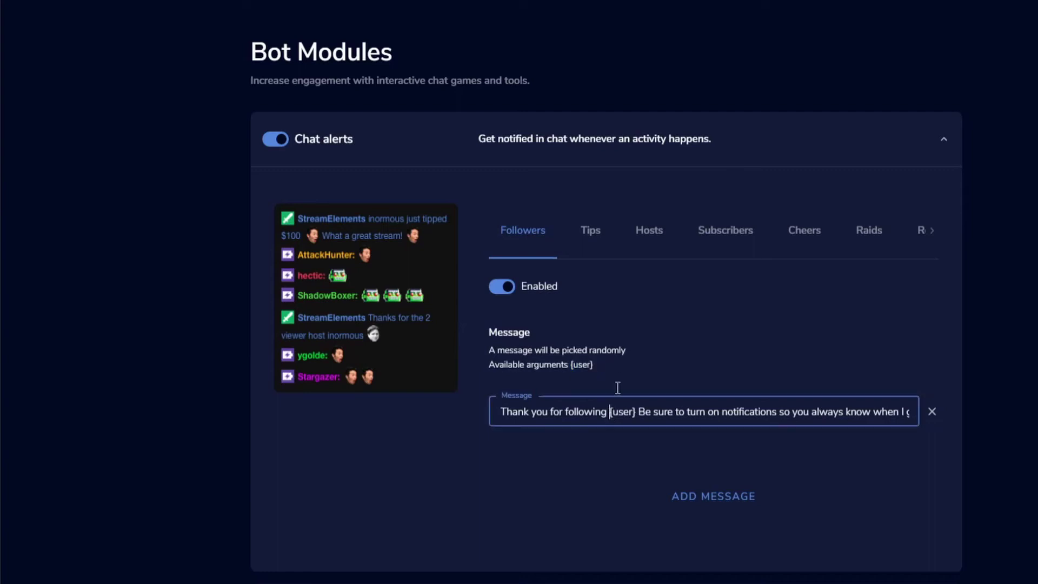
pyautogui.click(594, 234)
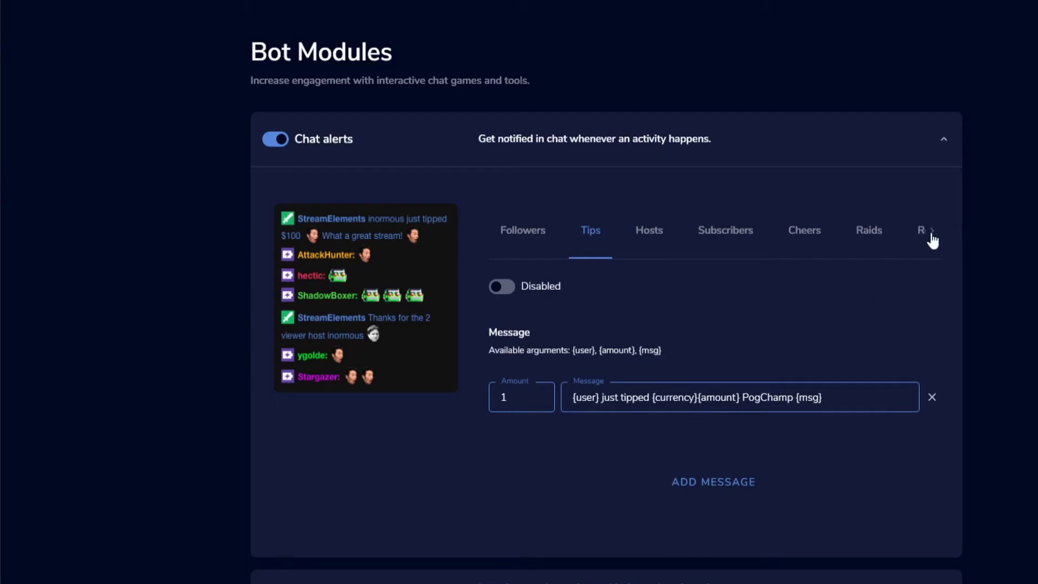
pyautogui.click(656, 239)
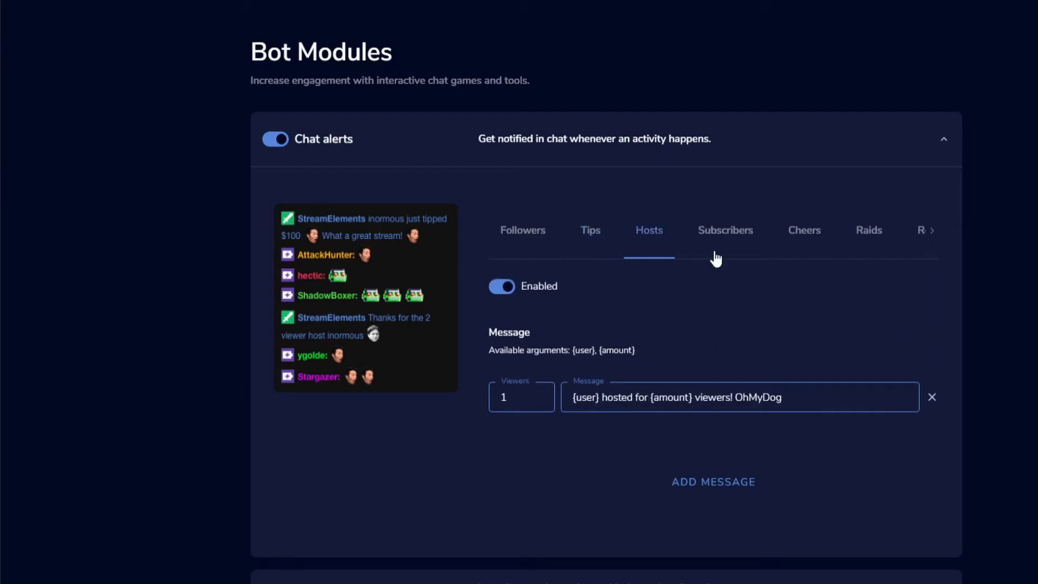
pyautogui.click(723, 251)
pyautogui.click(809, 243)
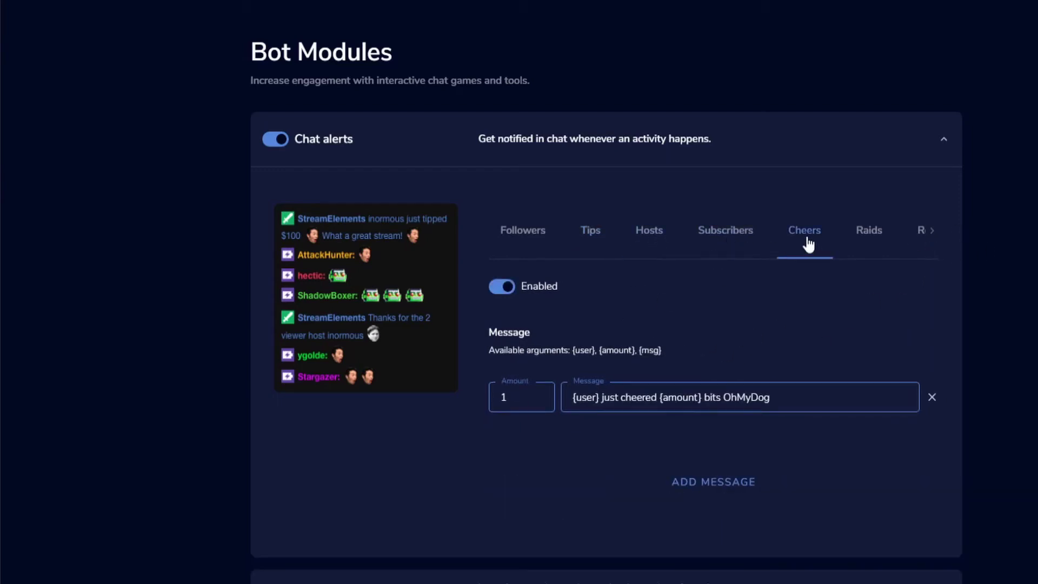
pyautogui.click(865, 243)
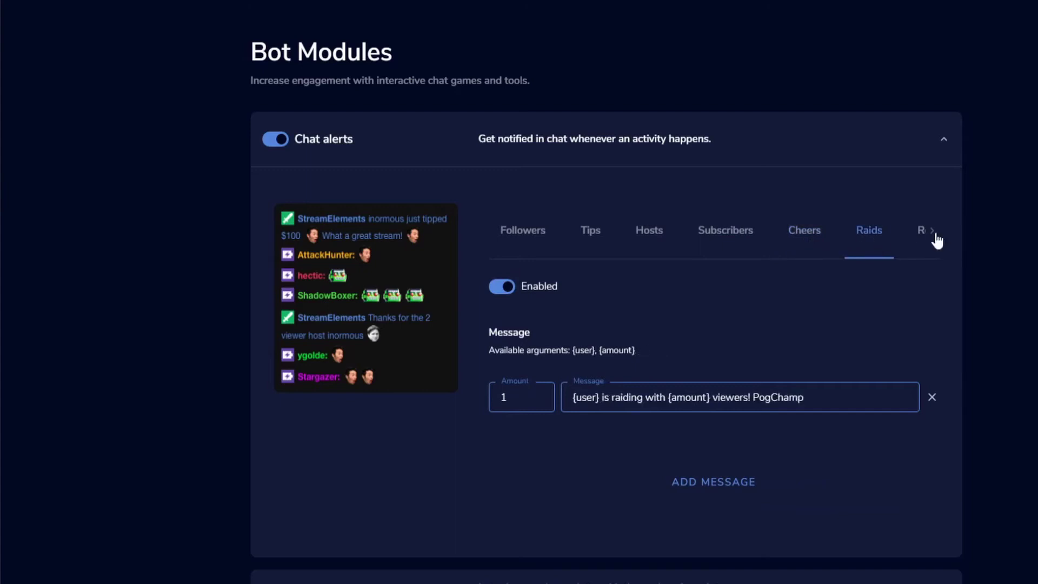
# - Scroll the event tabs to review the Redemptions and Merch messages, then scroll back to Followers
pyautogui.click(933, 233)
pyautogui.click(827, 238)
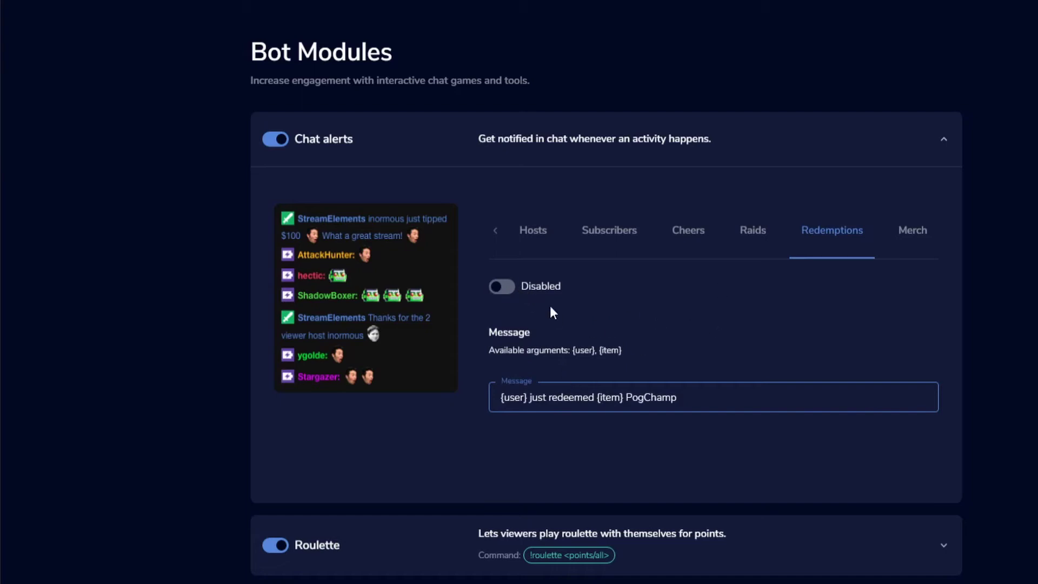
pyautogui.click(913, 250)
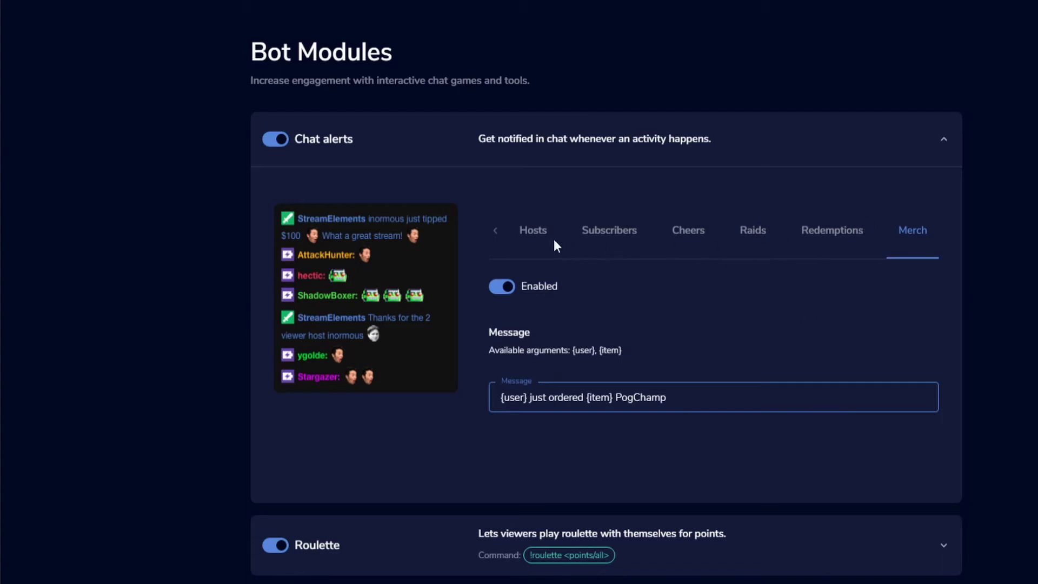
pyautogui.click(494, 231)
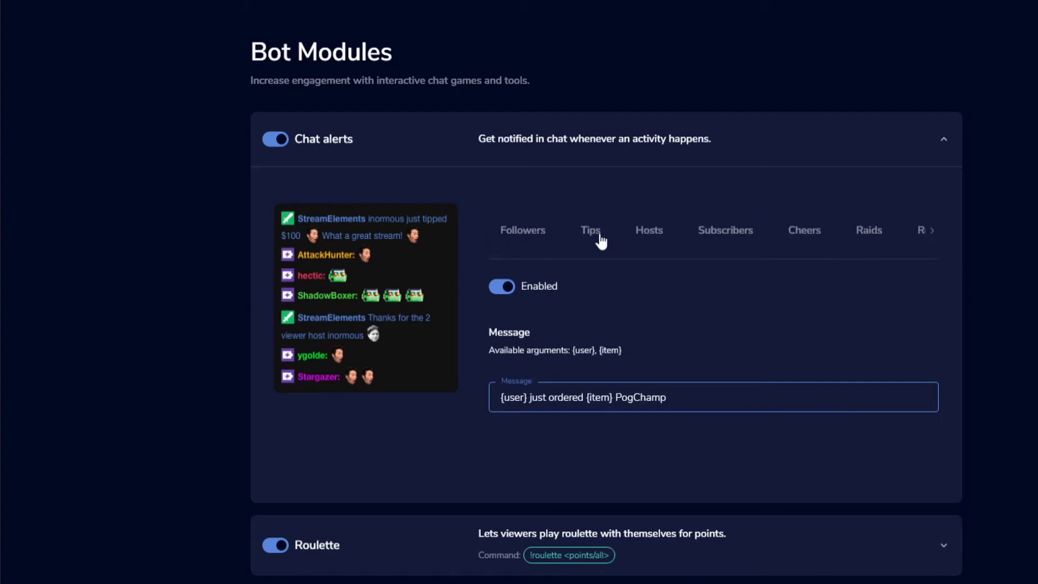
pyautogui.click(932, 236)
pyautogui.click(495, 235)
# - Recheck Followers, then inspect the Tips message and its {user} and {amount} arguments
pyautogui.click(523, 232)
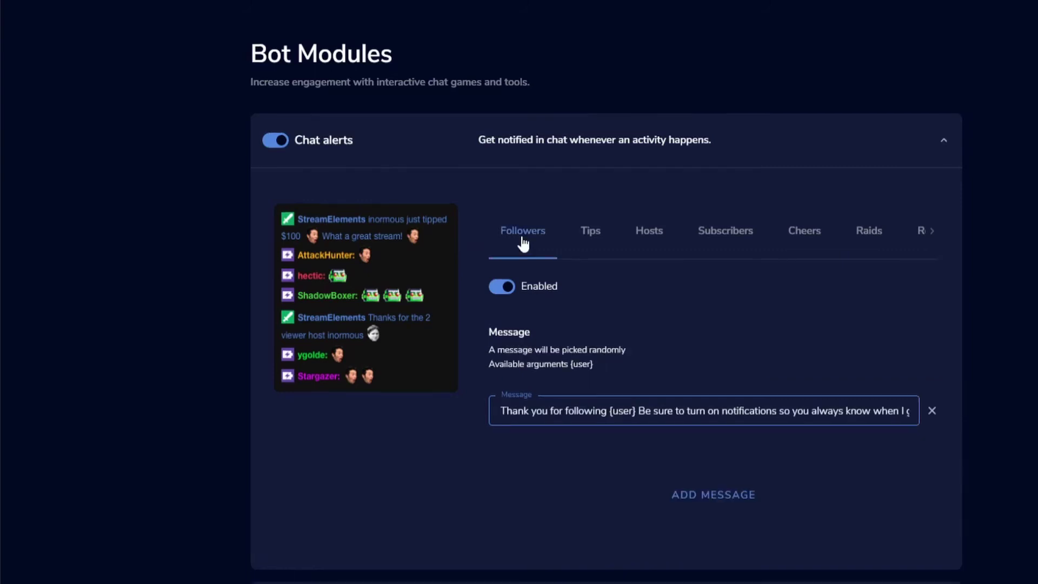
pyautogui.click(591, 238)
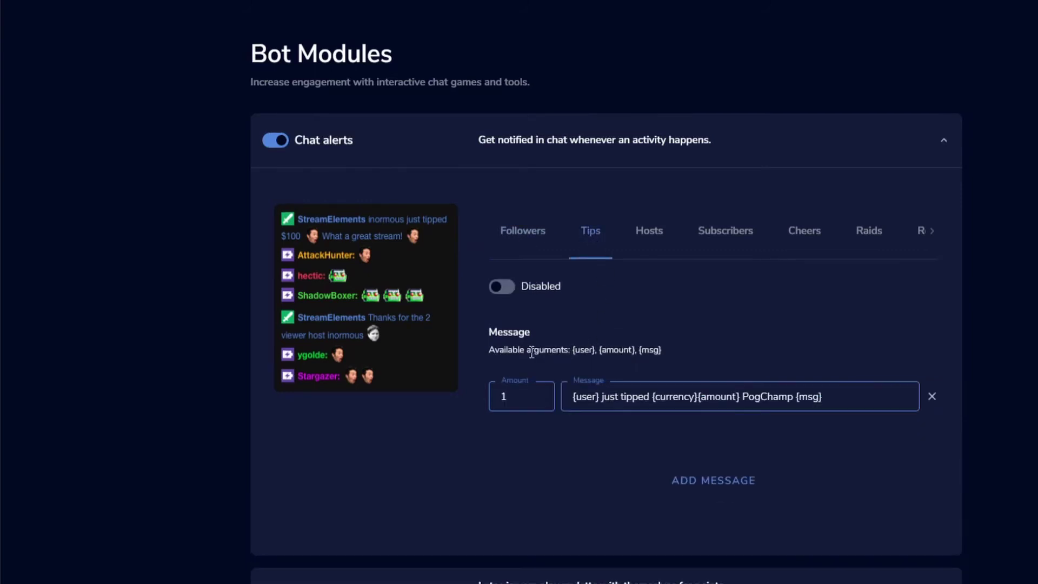
pyautogui.moveTo(494, 350); pyautogui.dragTo(657, 357)
pyautogui.click(650, 351)
pyautogui.doubleClick(584, 350)
pyautogui.moveTo(614, 350); pyautogui.dragTo(641, 351)
pyautogui.click(641, 351)
pyautogui.moveTo(572, 397); pyautogui.dragTo(823, 402)
# - Inspect the Hosts message "{user} hosted for {amount} viewers! OhMyDog" and its arguments
pyautogui.click(648, 238)
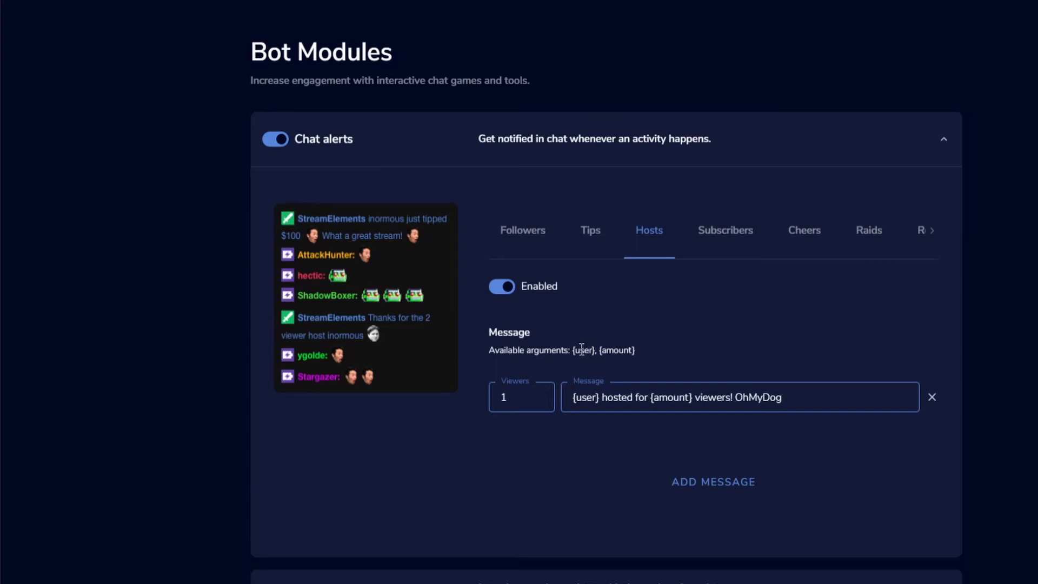
pyautogui.moveTo(570, 350); pyautogui.dragTo(635, 350)
pyautogui.click(633, 349)
pyautogui.click(572, 397)
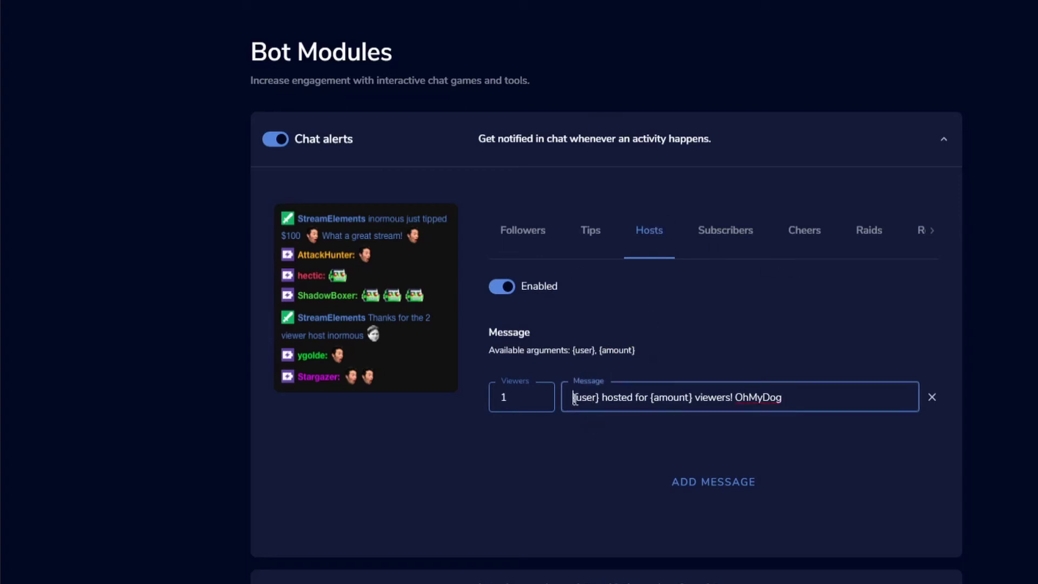
pyautogui.moveTo(572, 397); pyautogui.dragTo(603, 403)
pyautogui.click(587, 398)
pyautogui.click(797, 390)
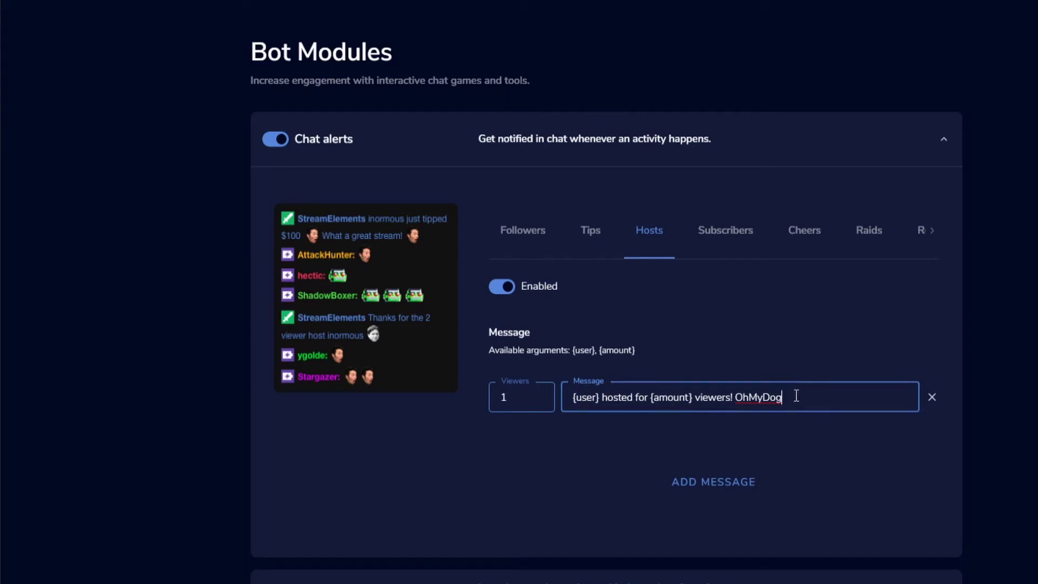
# - Review the 1-month and 2-month subscriber messages, including the resub wording
pyautogui.click(731, 248)
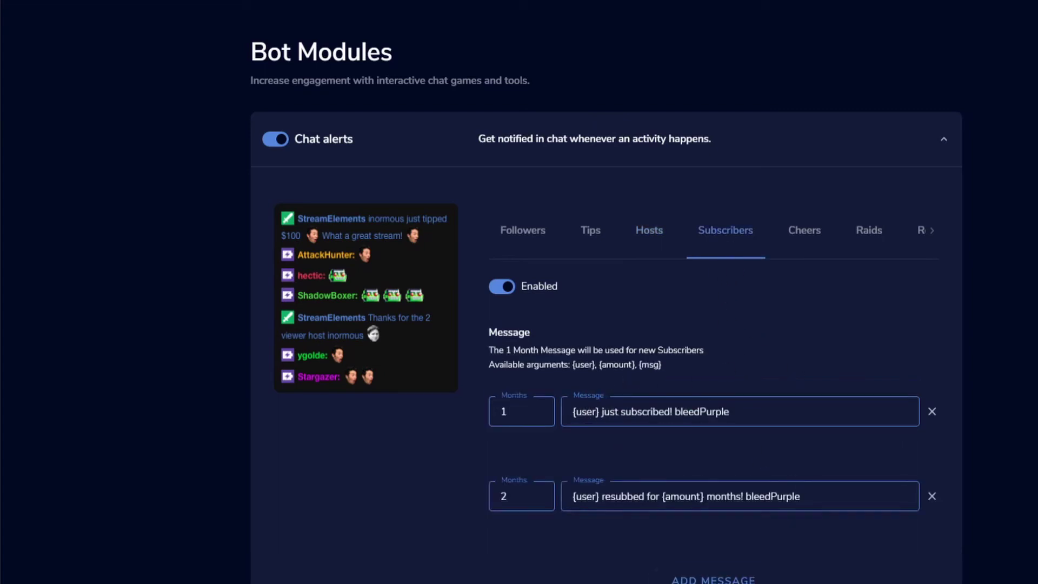
pyautogui.click(529, 411)
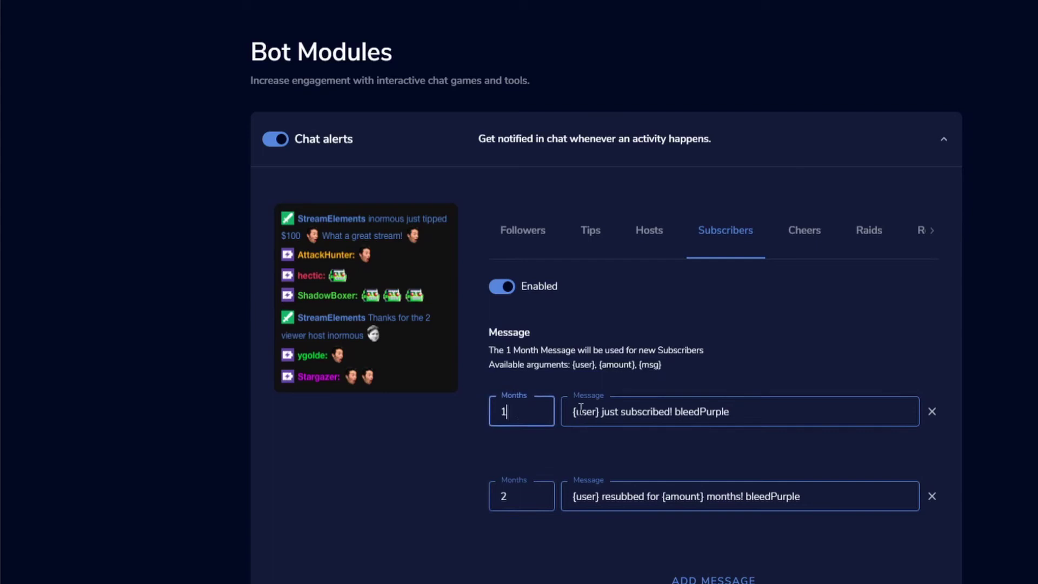
pyautogui.click(650, 414)
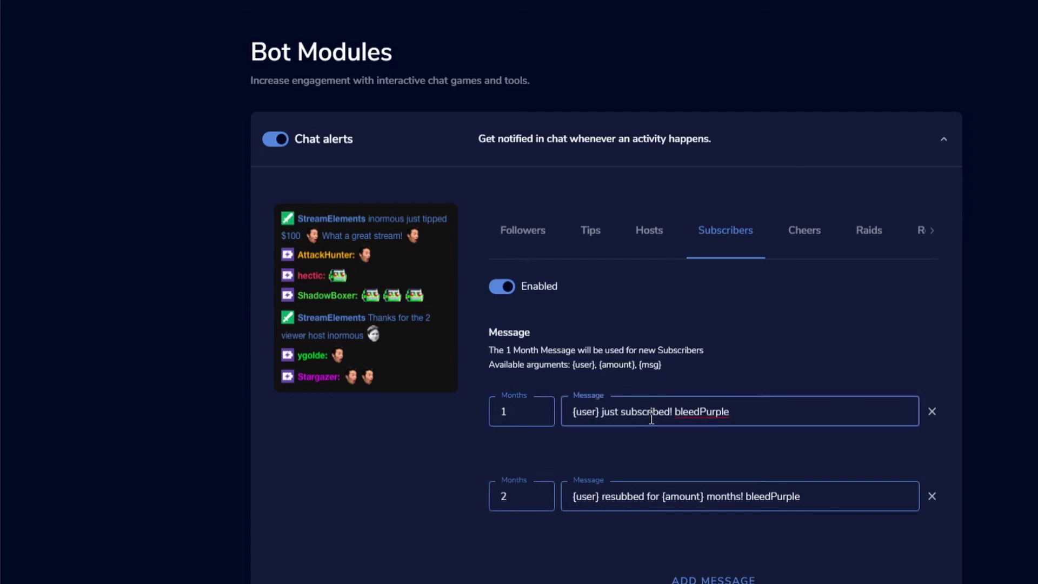
pyautogui.click(509, 491)
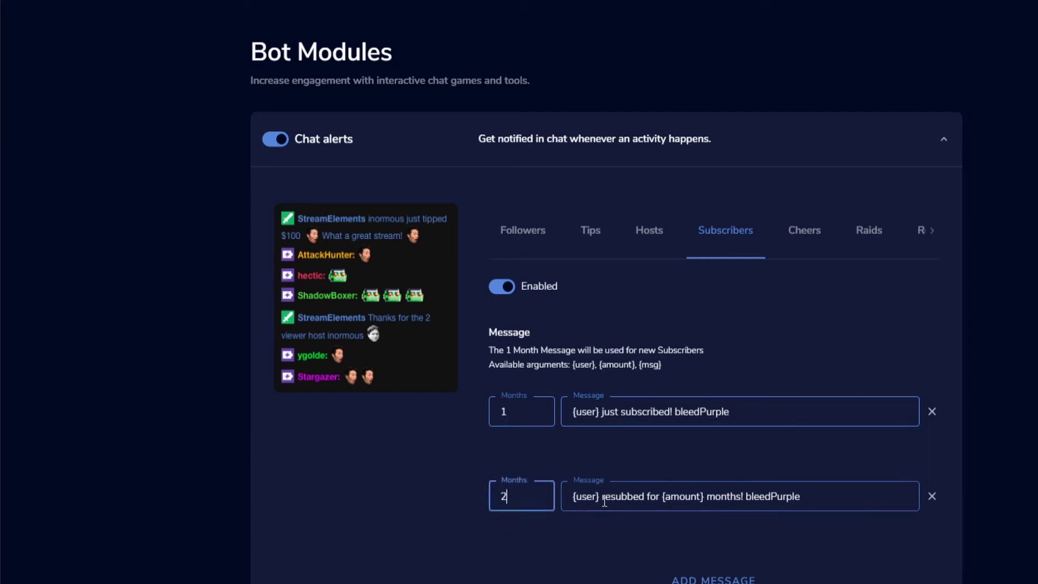
pyautogui.moveTo(602, 500); pyautogui.dragTo(633, 501)
pyautogui.click(668, 502)
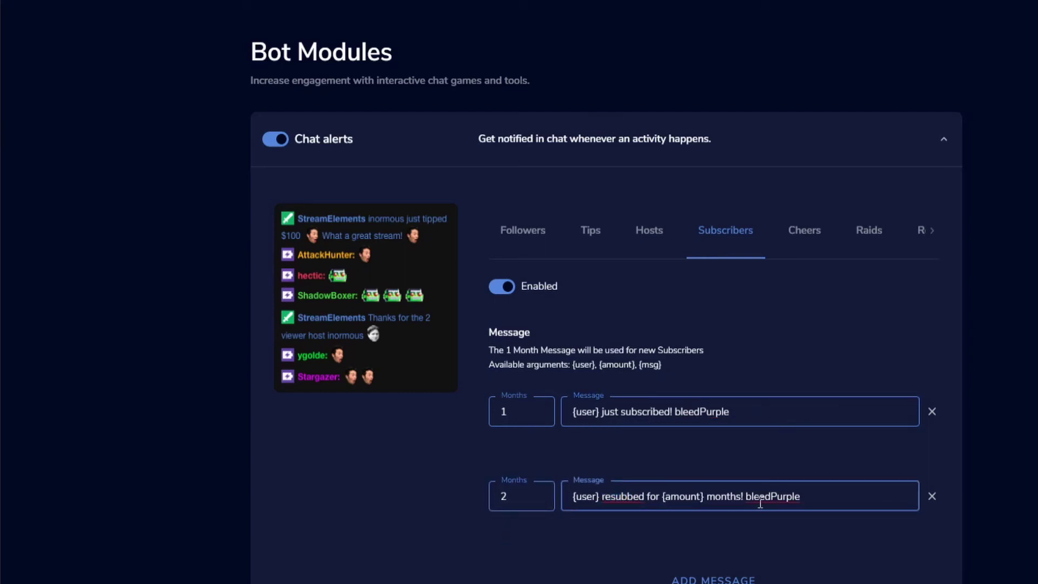
# - Add a 12-month subscriber row, then discard it and show the Cheers messages
pyautogui.click(719, 579)
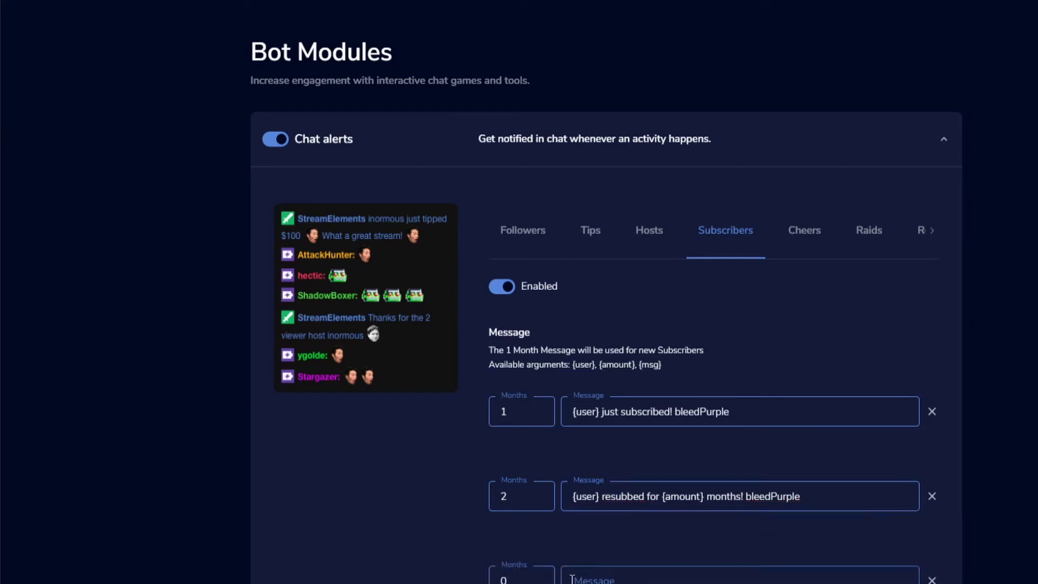
pyautogui.click(526, 578)
pyautogui.moveTo(523, 580); pyautogui.dragTo(488, 579)
pyautogui.write('12')
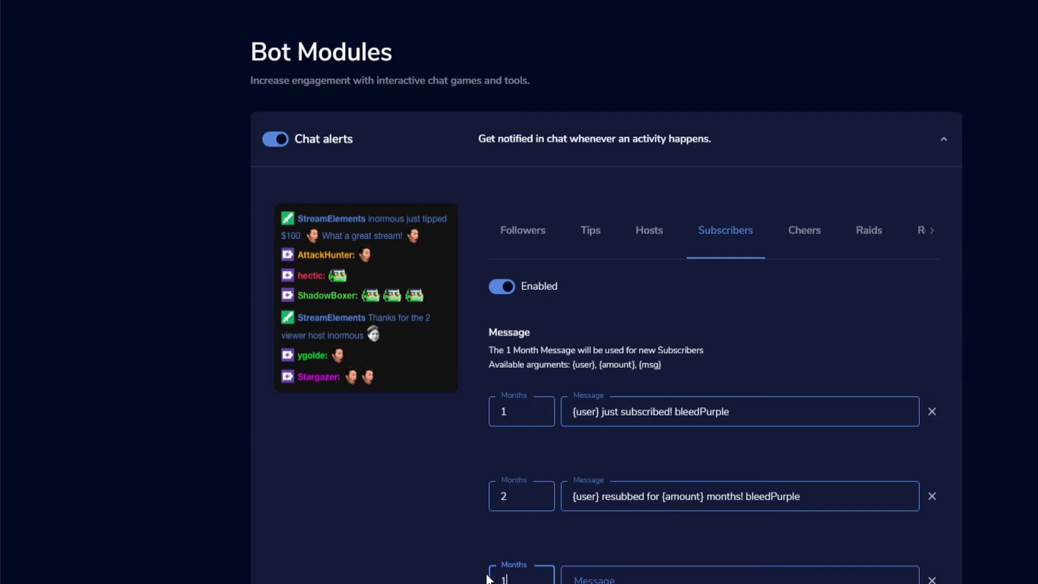
pyautogui.click(641, 574)
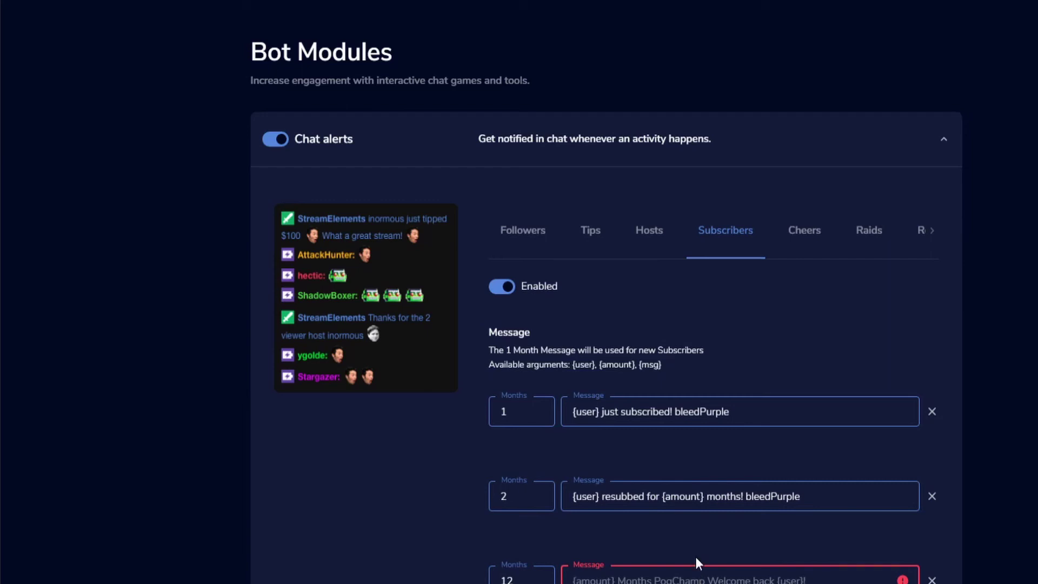
pyautogui.click(695, 553)
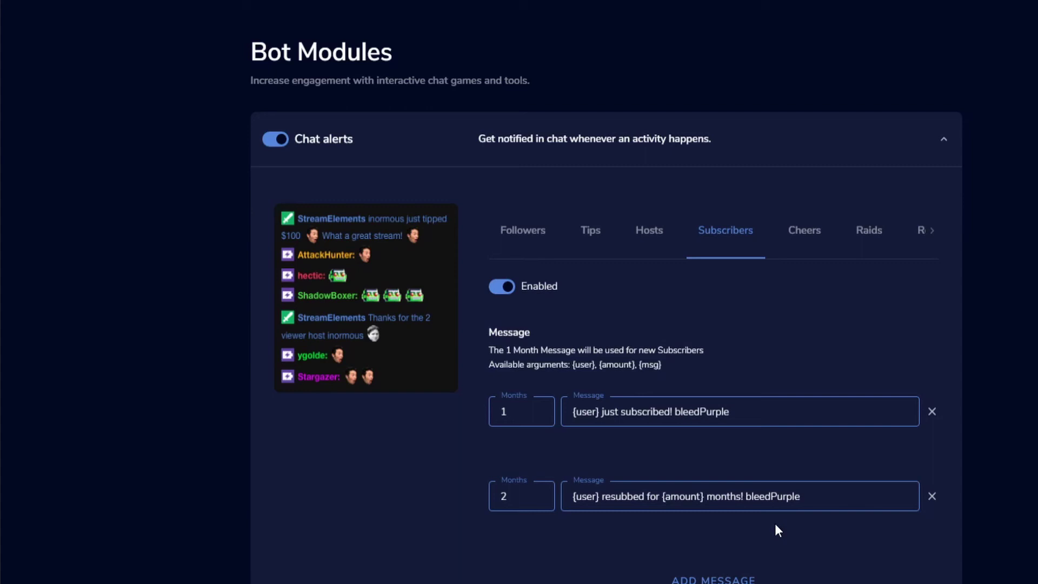
pyautogui.click(802, 237)
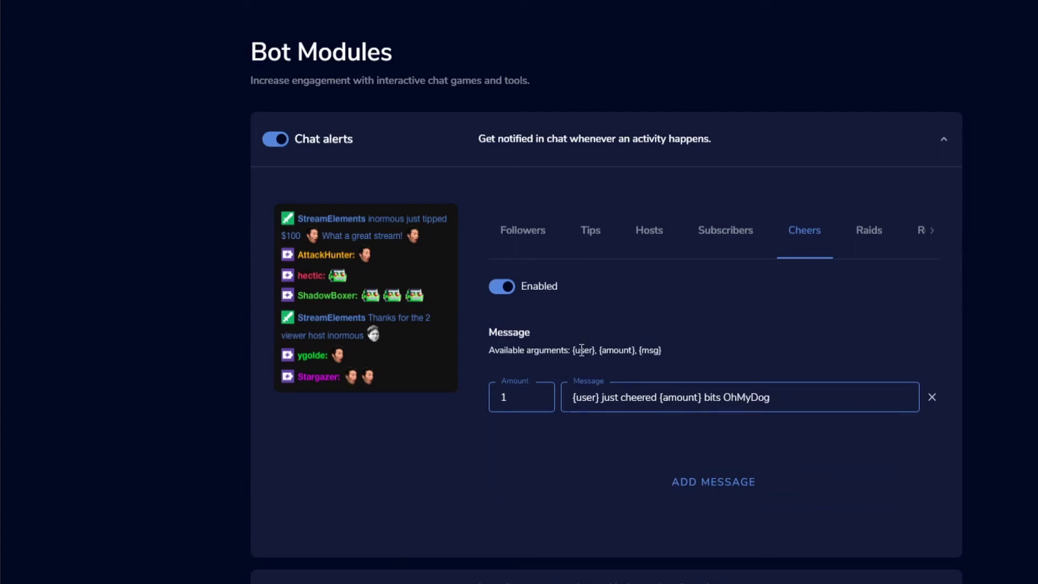
pyautogui.moveTo(573, 398); pyautogui.dragTo(596, 398)
pyautogui.moveTo(661, 398); pyautogui.dragTo(720, 402)
pyautogui.click(720, 403)
pyautogui.click(810, 406)
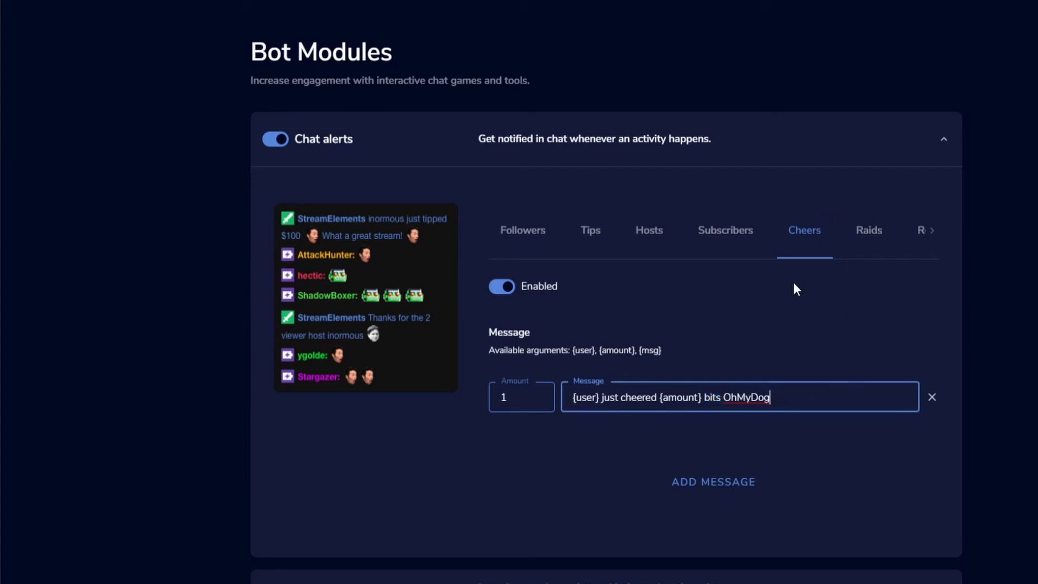
pyautogui.click(730, 479)
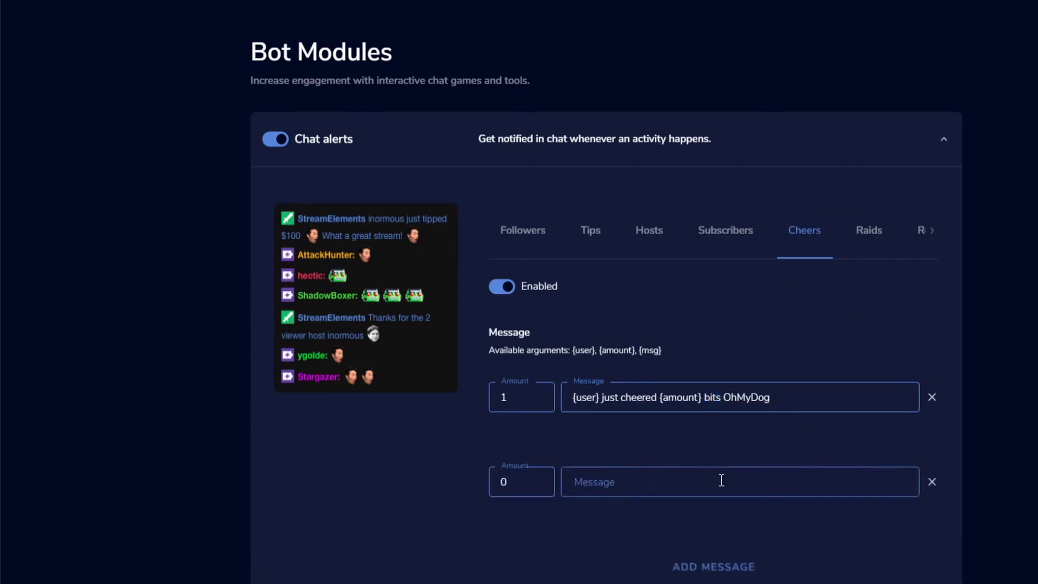
pyautogui.click(523, 480)
pyautogui.doubleClick(516, 483)
pyautogui.write('100')
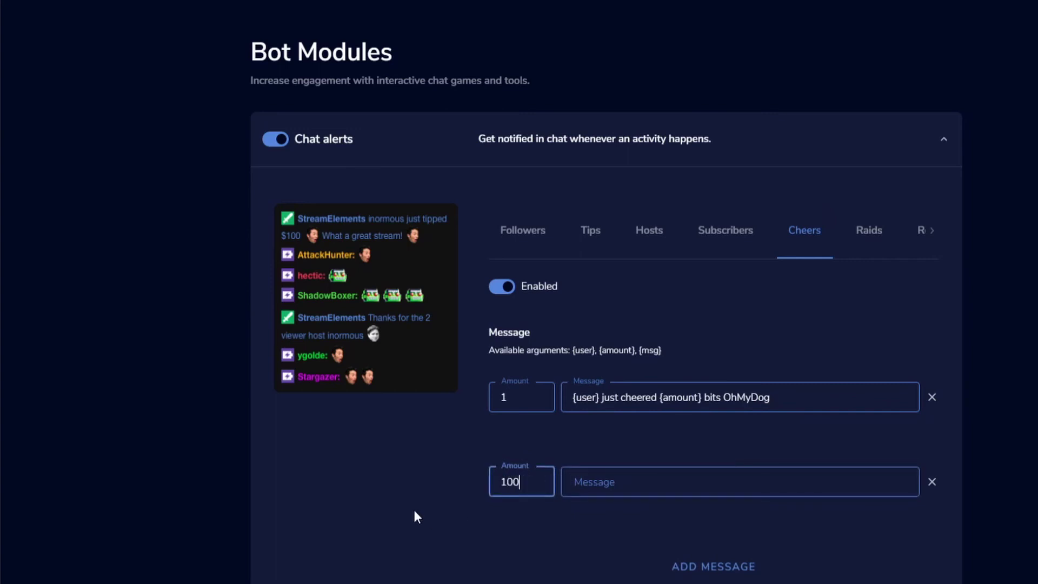
pyautogui.write('0')
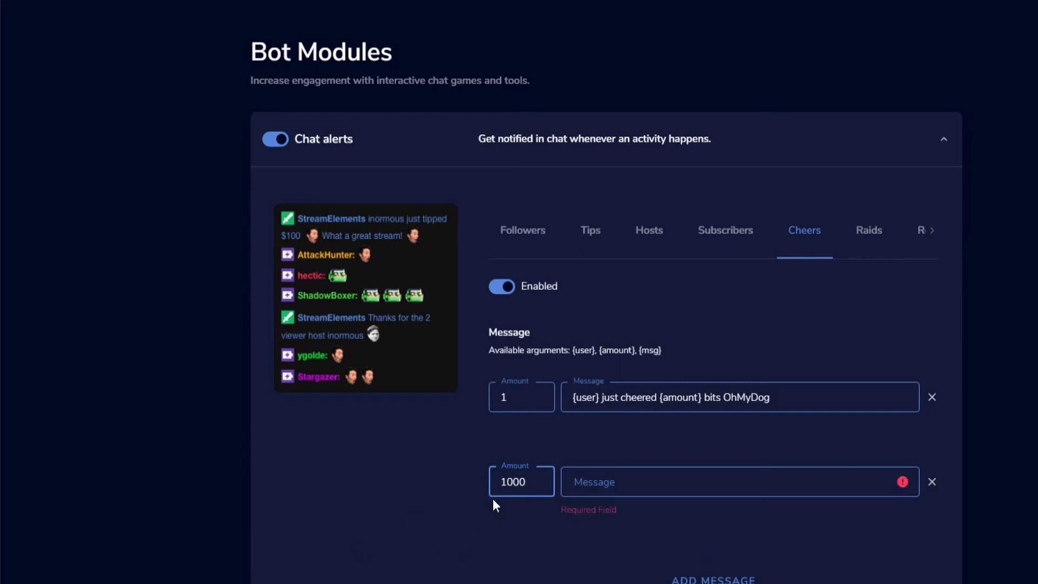
pyautogui.click(719, 469)
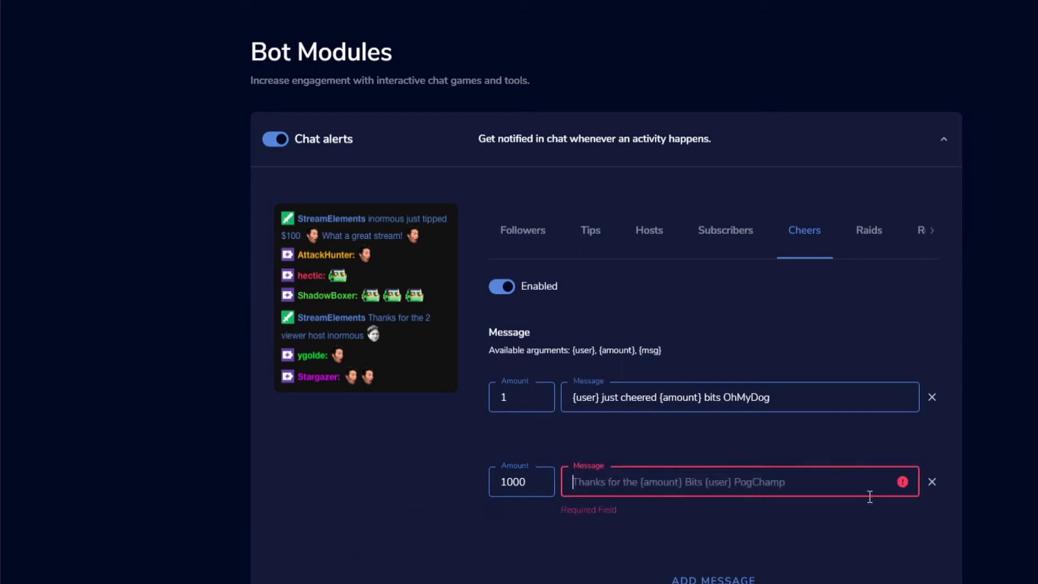
pyautogui.click(932, 481)
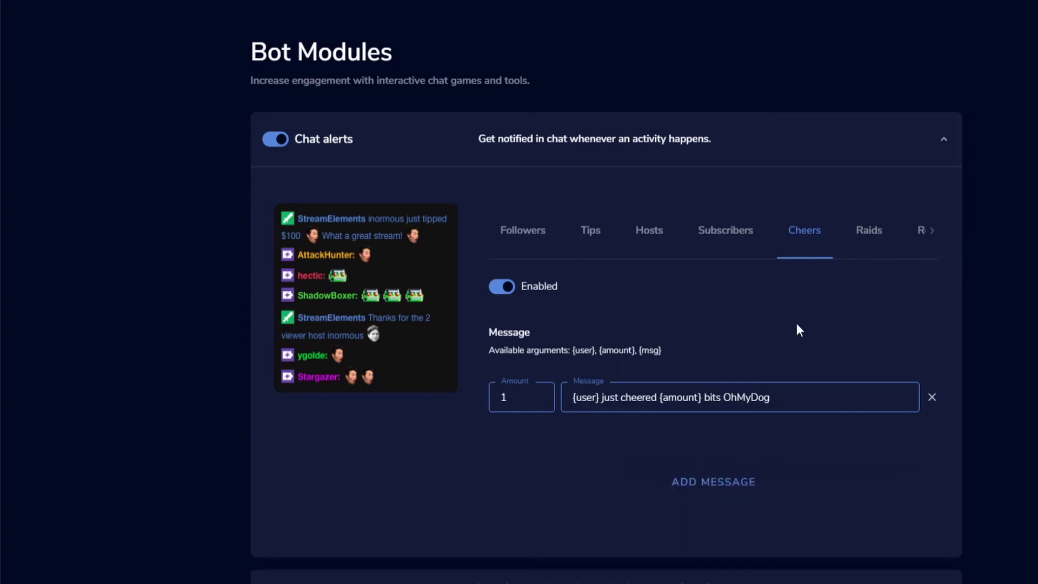
# - Review the Raids, Hosts and Redemptions chat messages, checking their available arguments
pyautogui.click(868, 235)
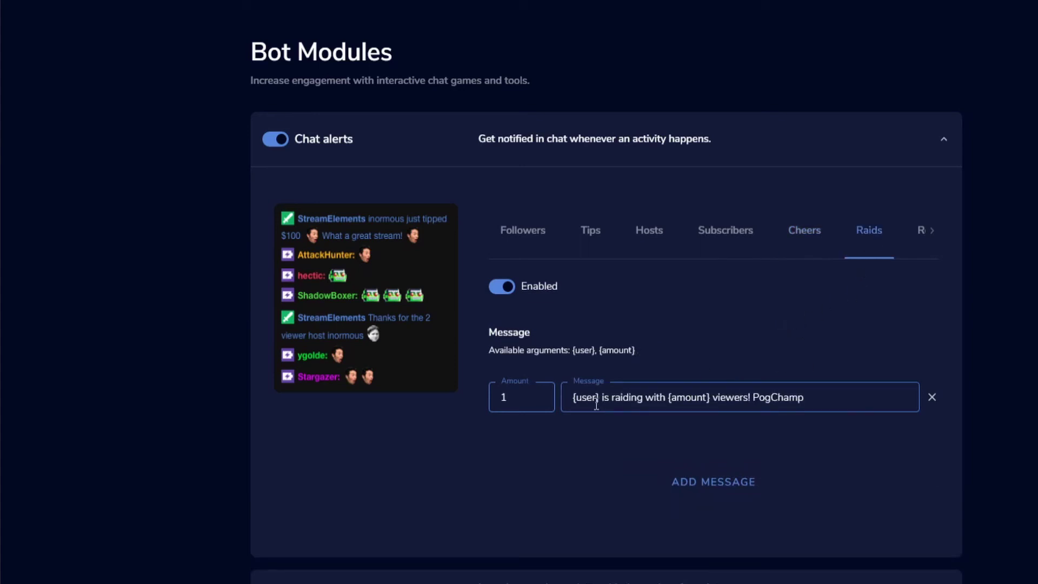
pyautogui.click(648, 228)
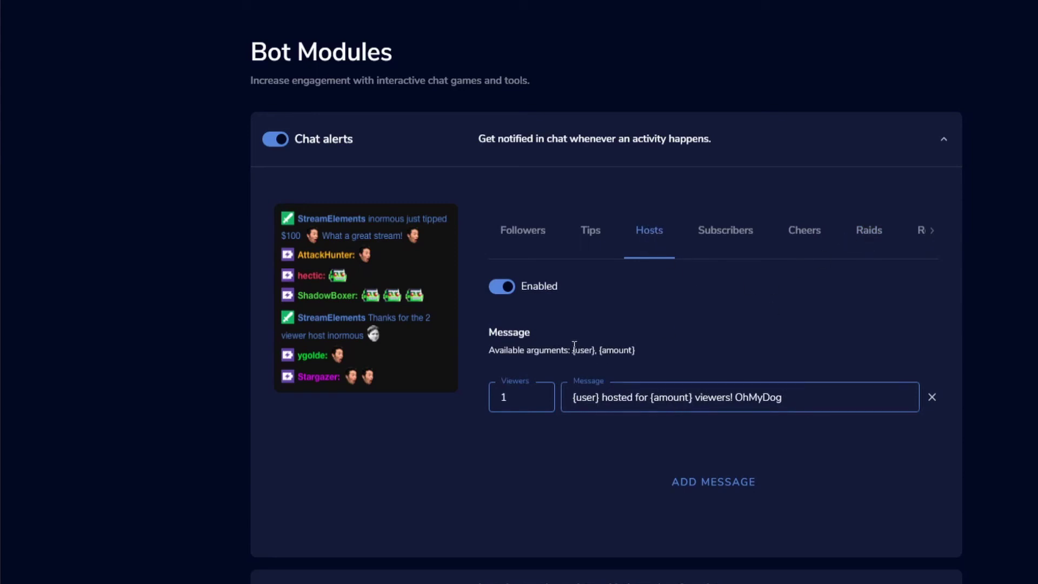
pyautogui.moveTo(574, 350); pyautogui.dragTo(635, 350)
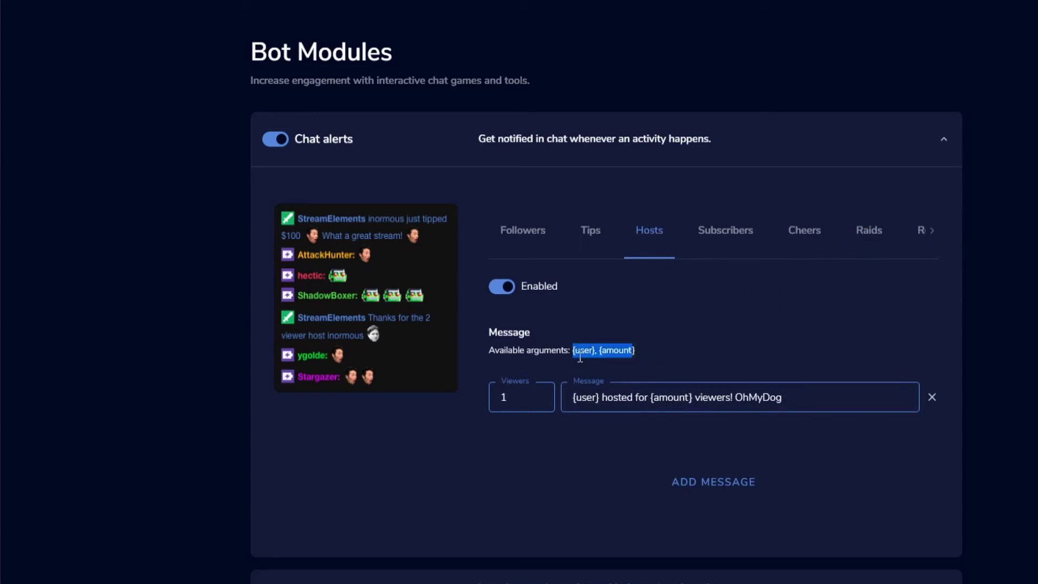
pyautogui.click(903, 292)
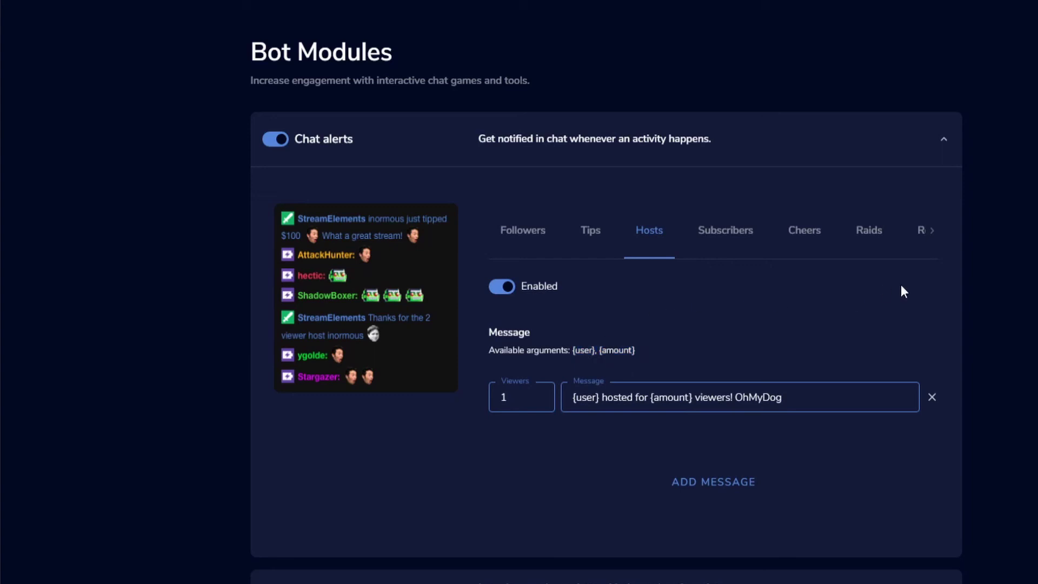
pyautogui.click(932, 232)
pyautogui.click(838, 238)
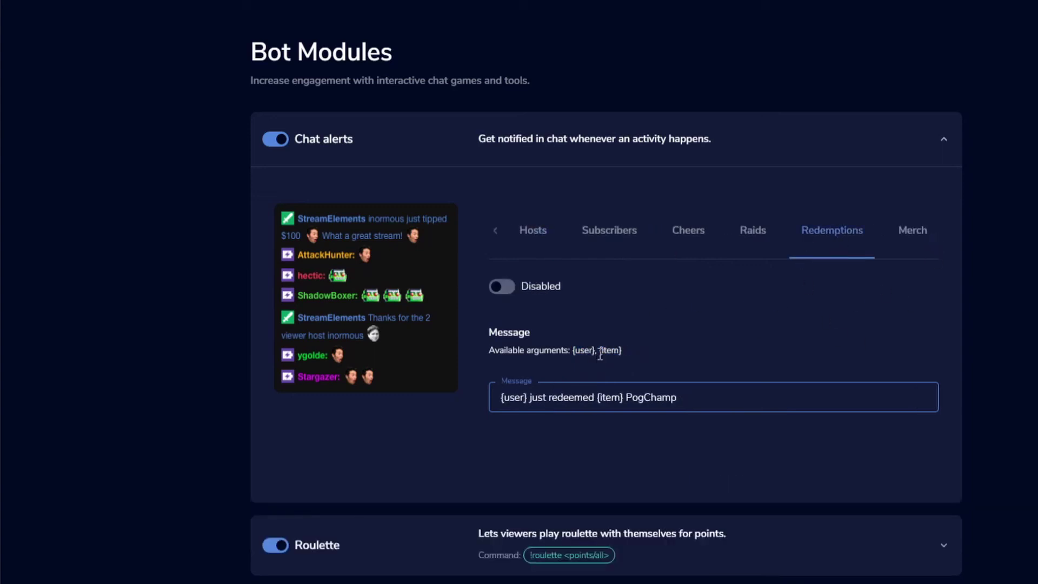
pyautogui.moveTo(598, 351); pyautogui.dragTo(622, 351)
pyautogui.click(624, 323)
# - Inspect the Merch message "{user} just ordered {item} PogChamp"
pyautogui.click(913, 232)
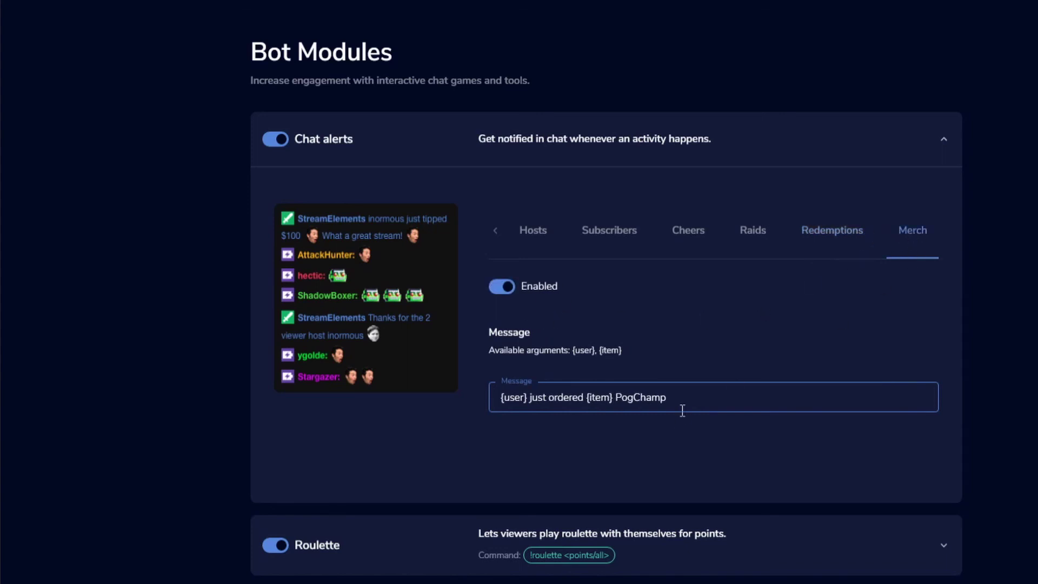
pyautogui.moveTo(500, 398); pyautogui.dragTo(612, 400)
pyautogui.click(600, 400)
pyautogui.click(650, 400)
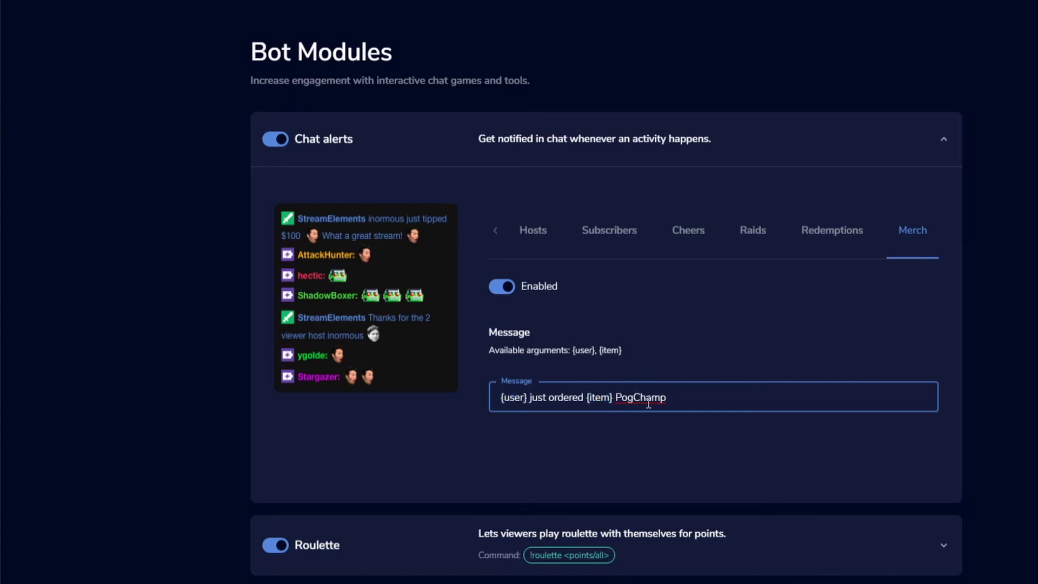
pyautogui.click(683, 445)
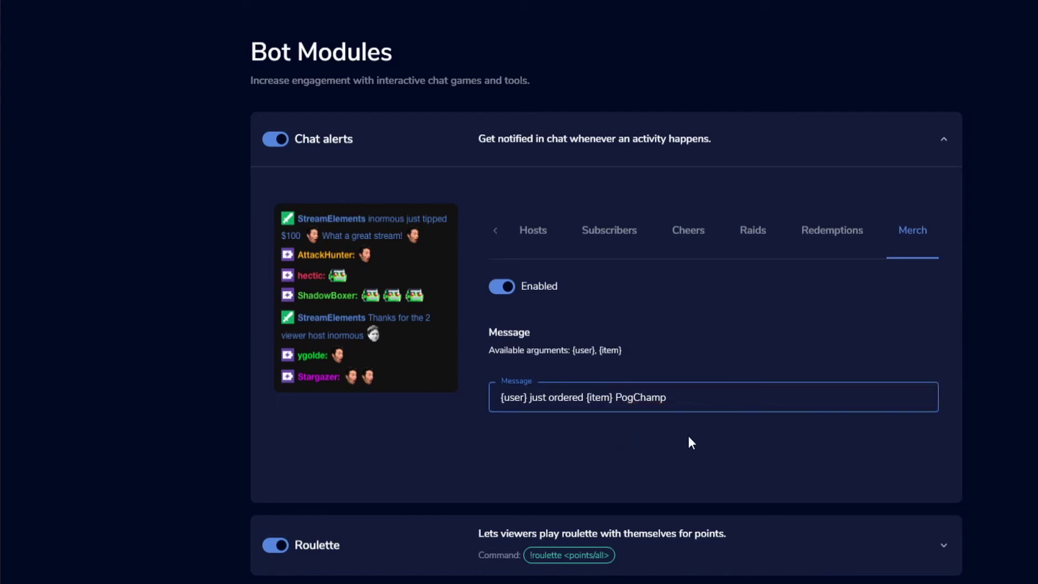
# - Step back through Redemptions, Raids, Cheers, Subscribers, Hosts and Tips to the Followers message
pyautogui.click(838, 231)
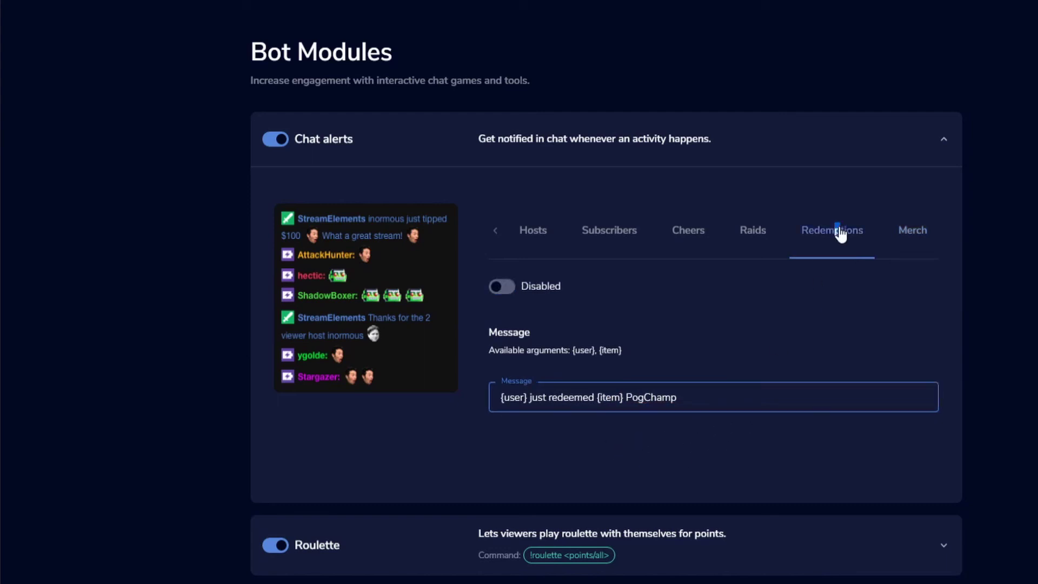
pyautogui.click(757, 234)
pyautogui.click(673, 231)
pyautogui.click(602, 234)
pyautogui.click(528, 235)
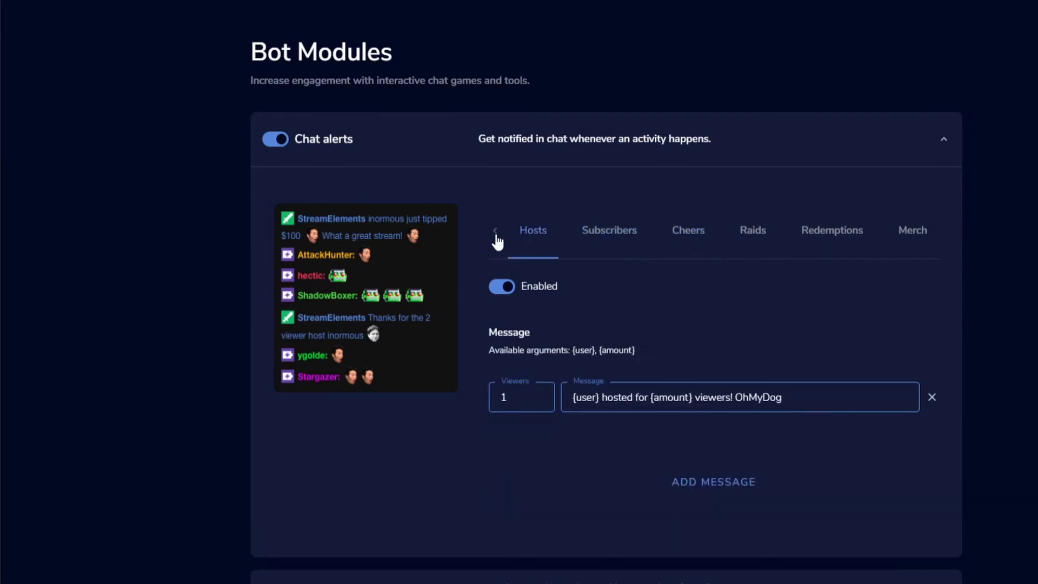
pyautogui.click(496, 234)
pyautogui.click(588, 238)
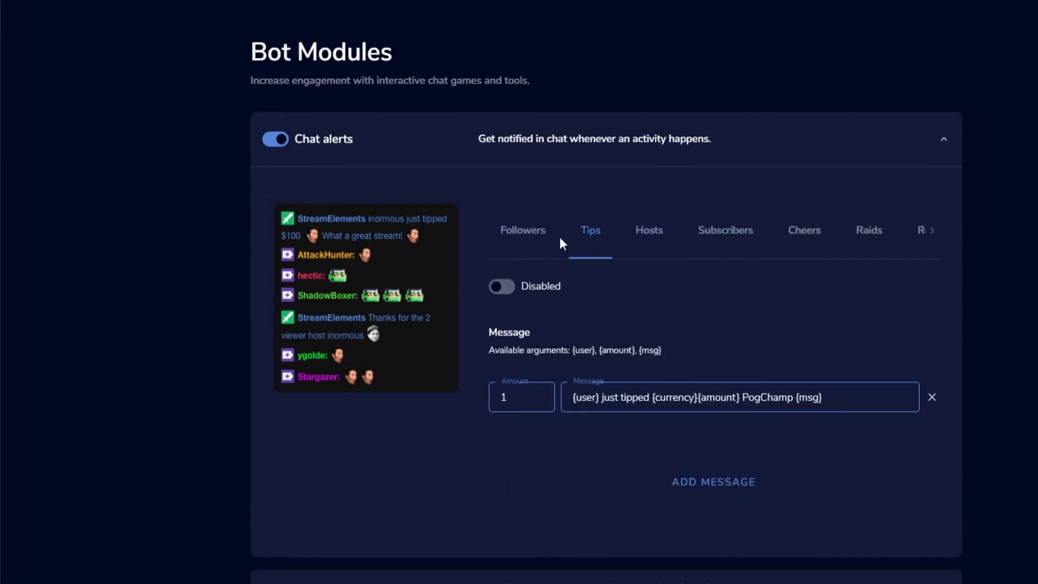
pyautogui.click(525, 231)
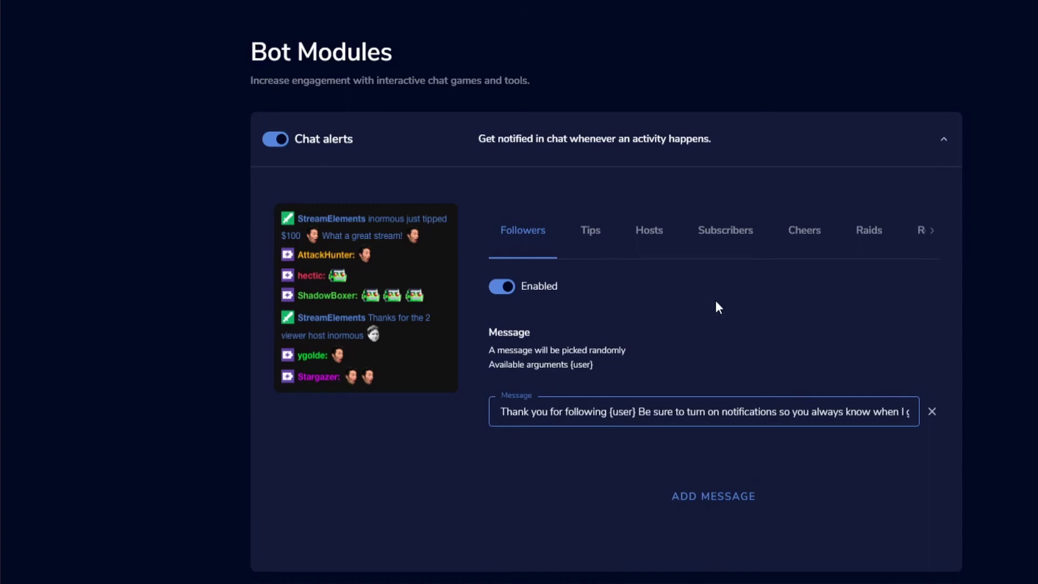